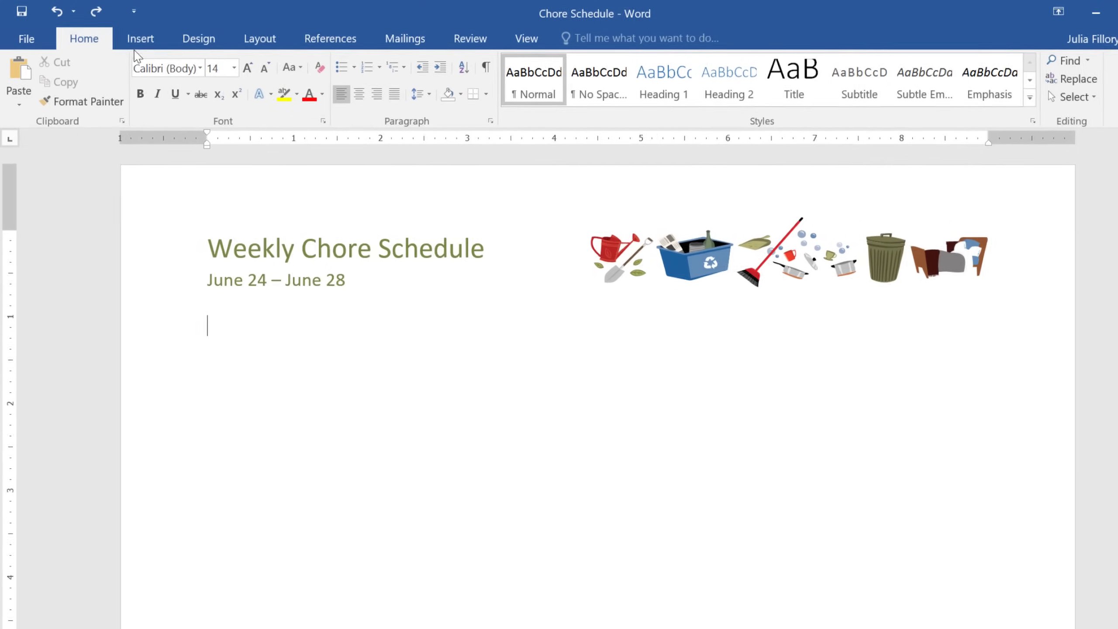
# Insert a 6×6 table from the Insert tab's table grid below the title and dates
pyautogui.click(140, 38)
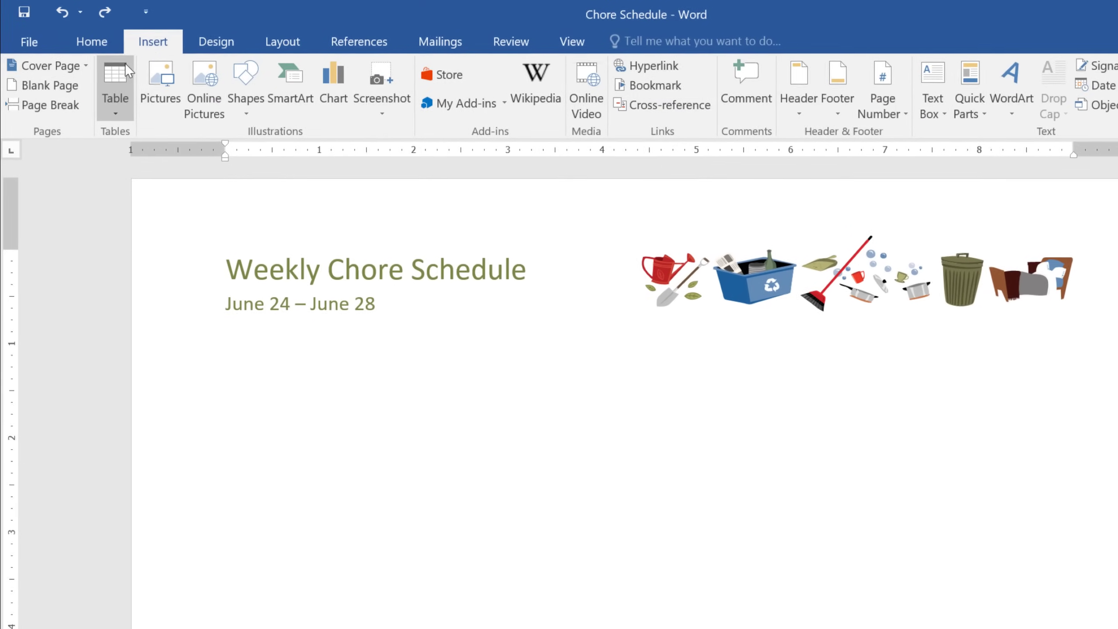
pyautogui.click(115, 87)
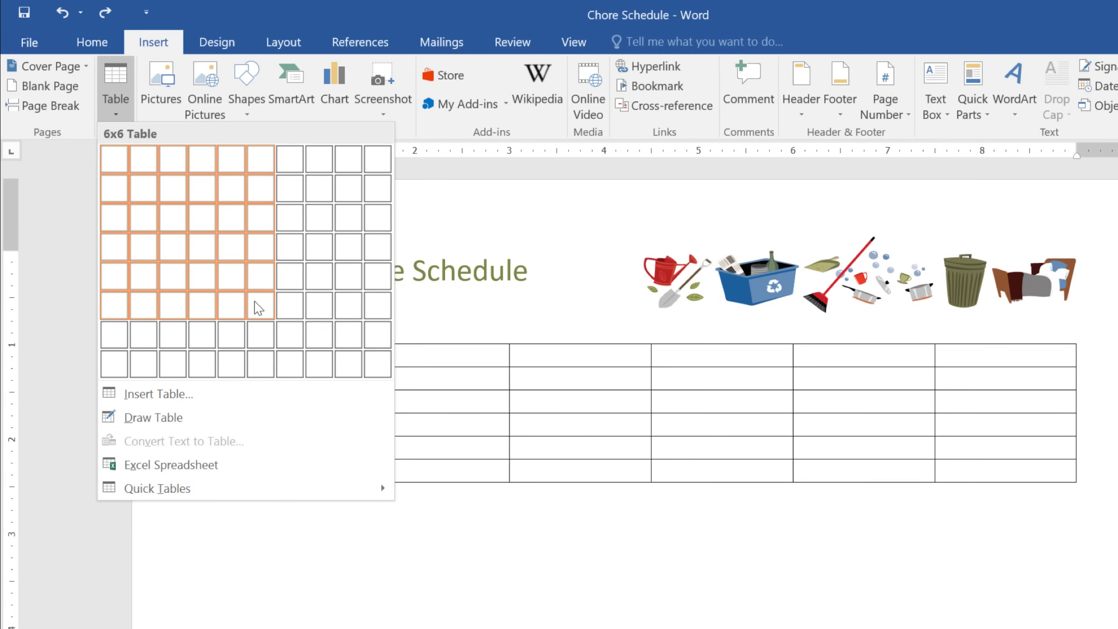
pyautogui.click(257, 308)
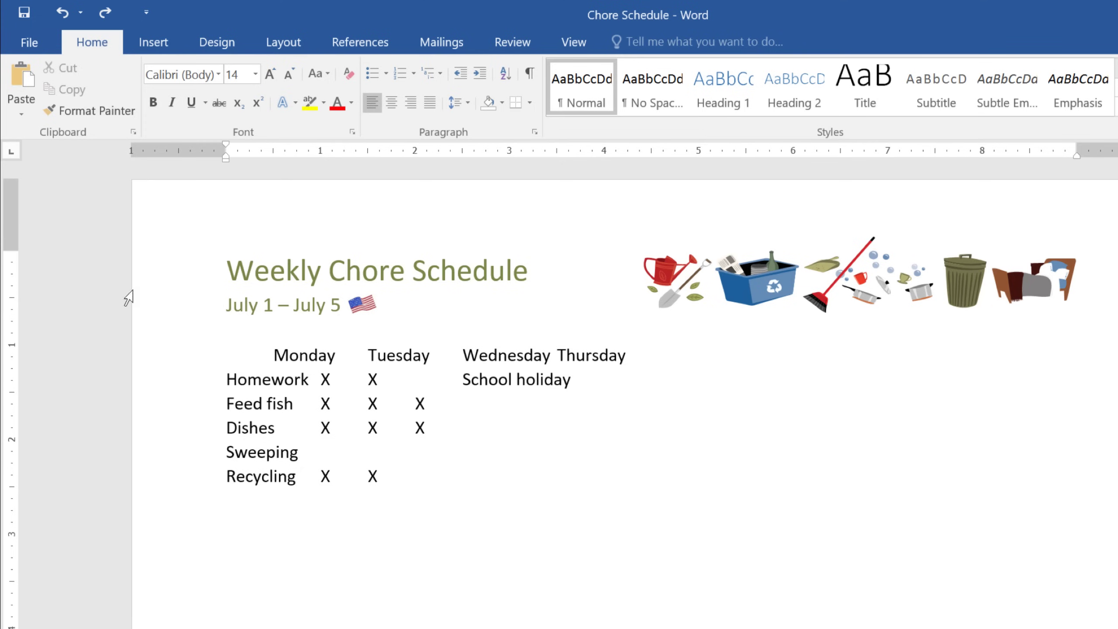
# Convert the selected chore schedule text into a table, using tabs as the separator
pyautogui.moveTo(256, 356)
pyautogui.mouseDown()
pyautogui.moveTo(389, 428)
pyautogui.moveTo(513, 476)
pyautogui.mouseUp()
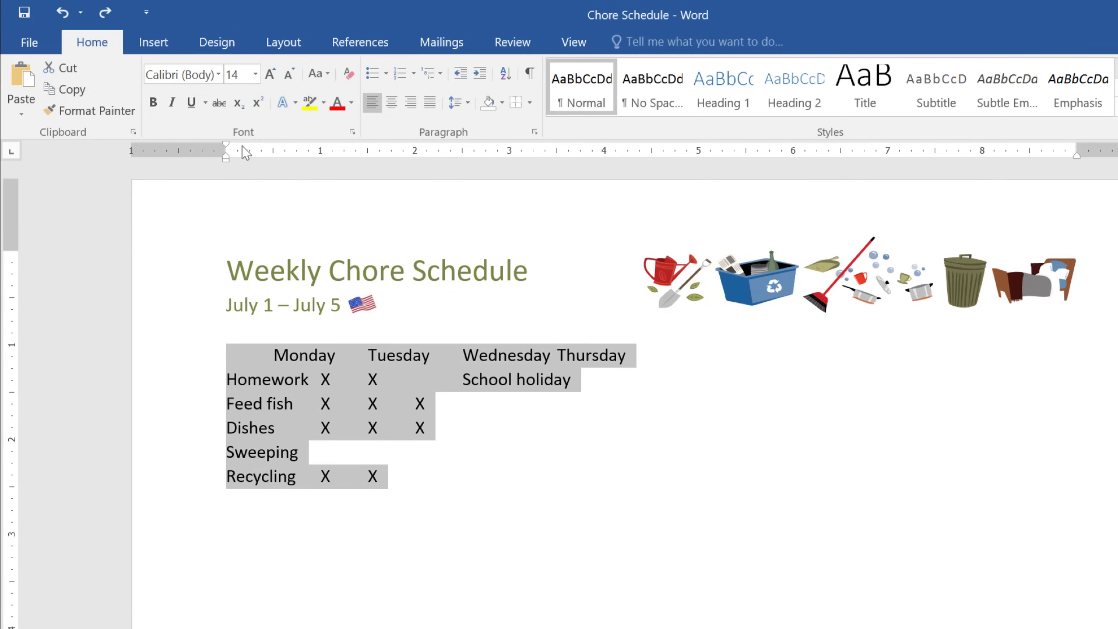
pyautogui.click(156, 44)
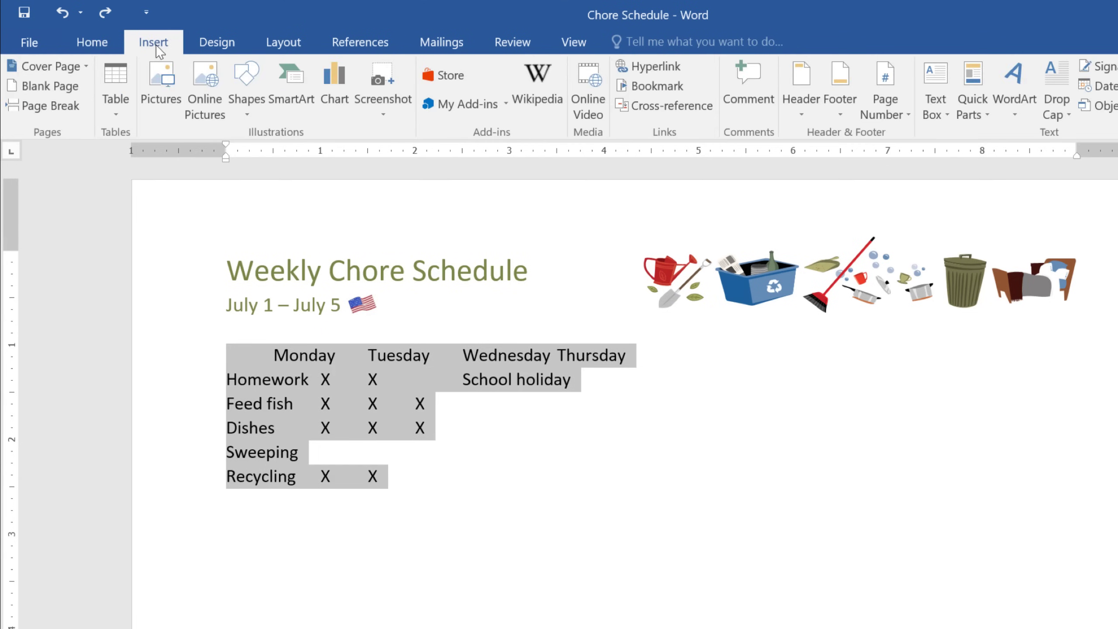
pyautogui.click(123, 67)
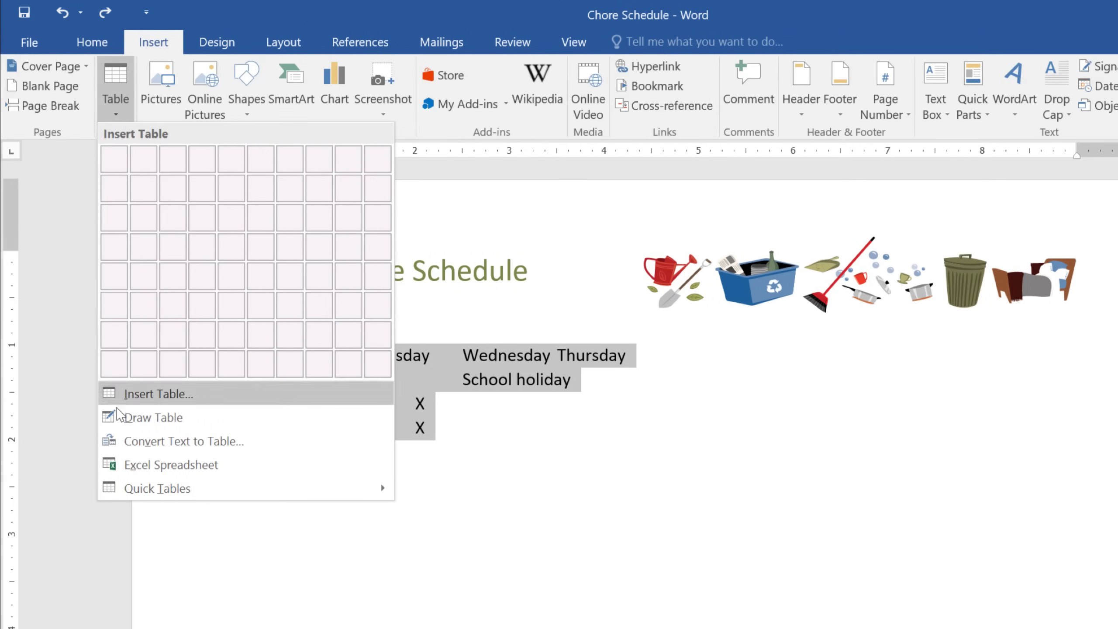
pyautogui.click(116, 442)
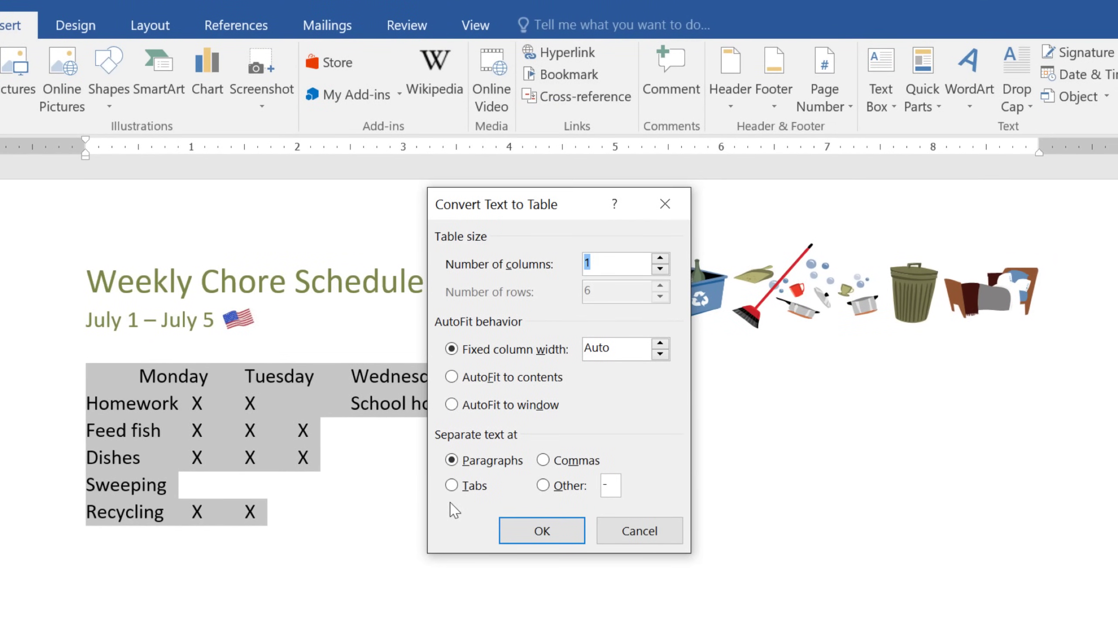
pyautogui.click(453, 485)
pyautogui.click(516, 531)
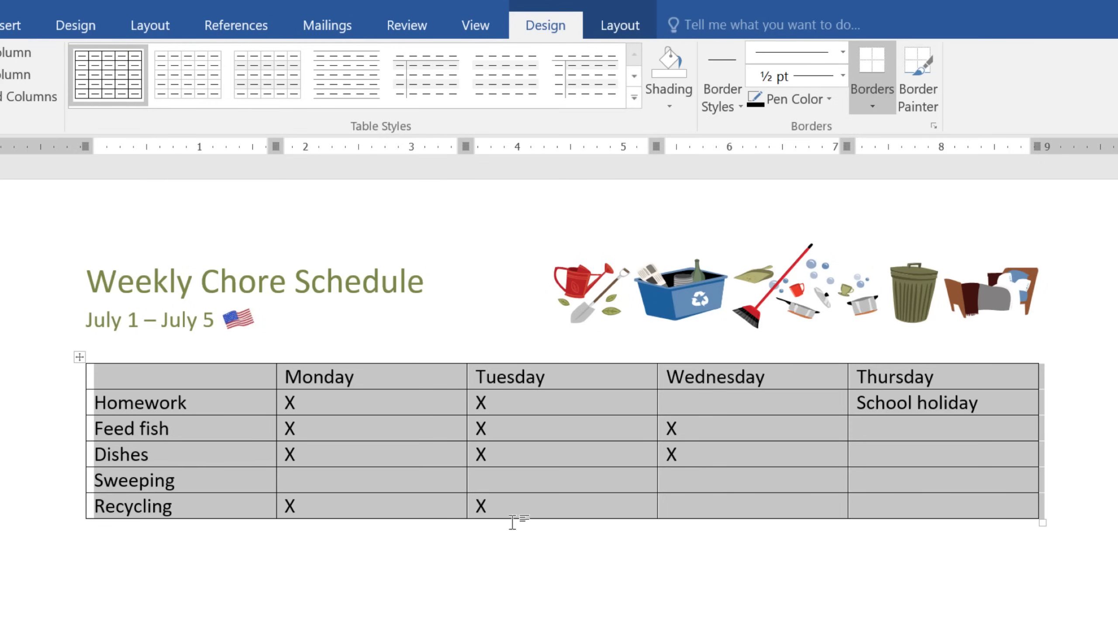
# Mark X in the Wednesday Homework and Sweeping cells and add a Friday column
pyautogui.click(738, 411)
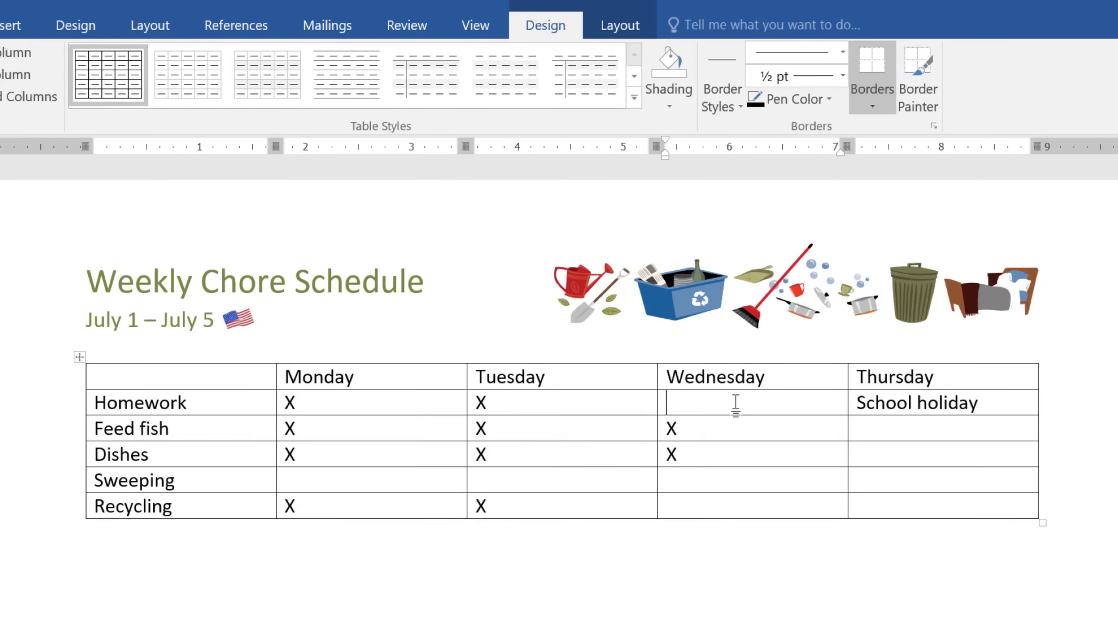
pyautogui.write('X')
pyautogui.press('Down')
pyautogui.press('Down')
pyautogui.press('Down')
pyautogui.write('X')
pyautogui.moveTo(1039, 363)
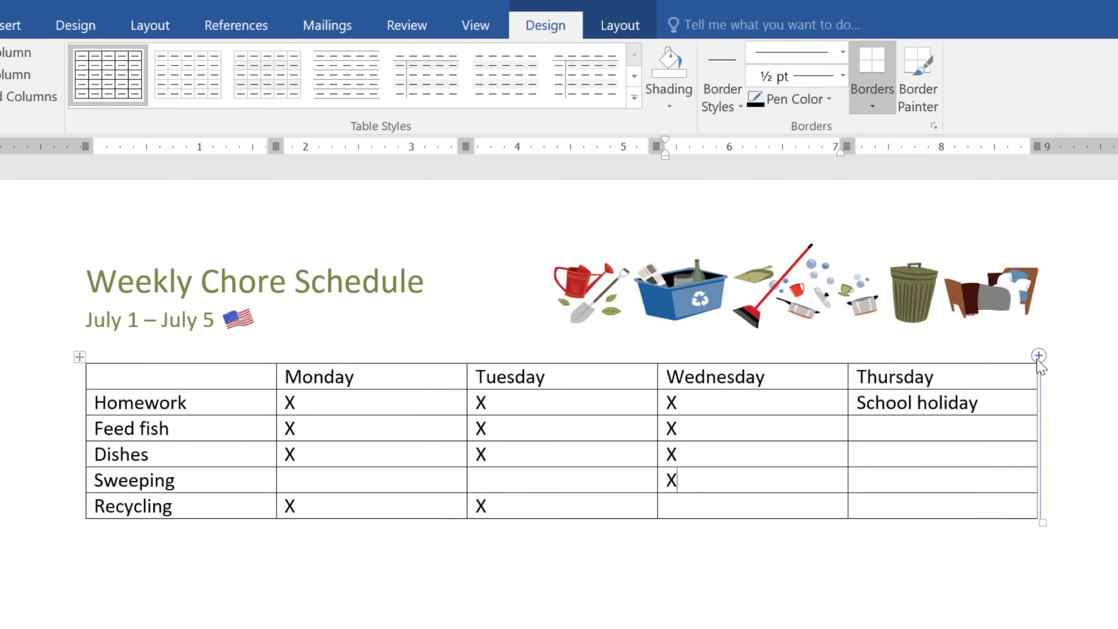
pyautogui.click(1039, 357)
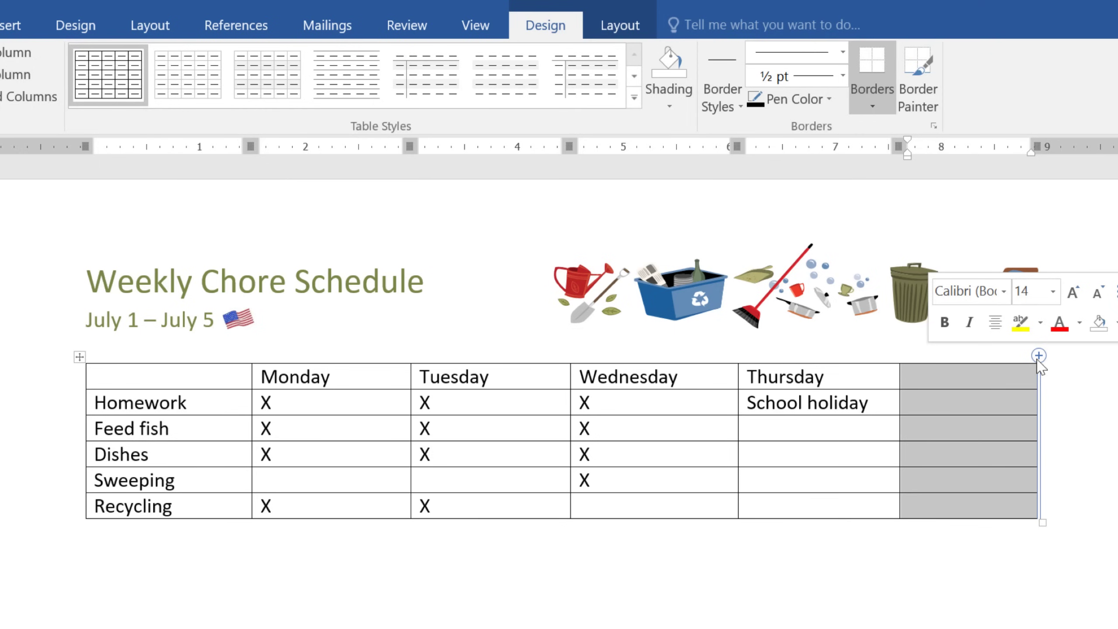
pyautogui.write('Friday')
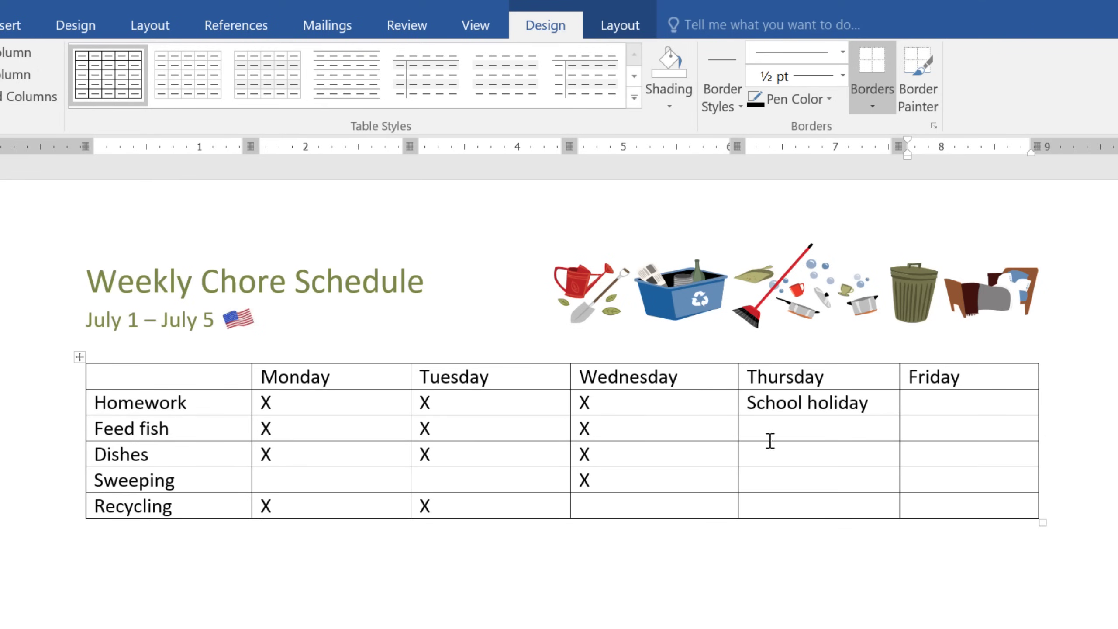
# Delete the entire Sweeping row using Delete Cells
pyautogui.click(235, 477)
pyautogui.rightClick(233, 477)
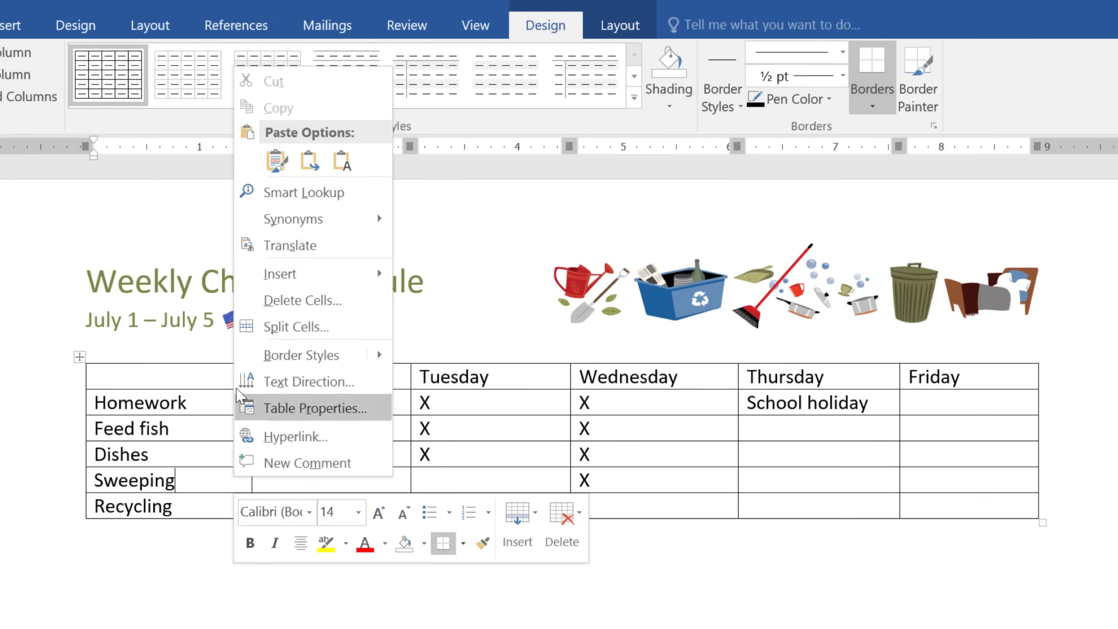
pyautogui.click(246, 303)
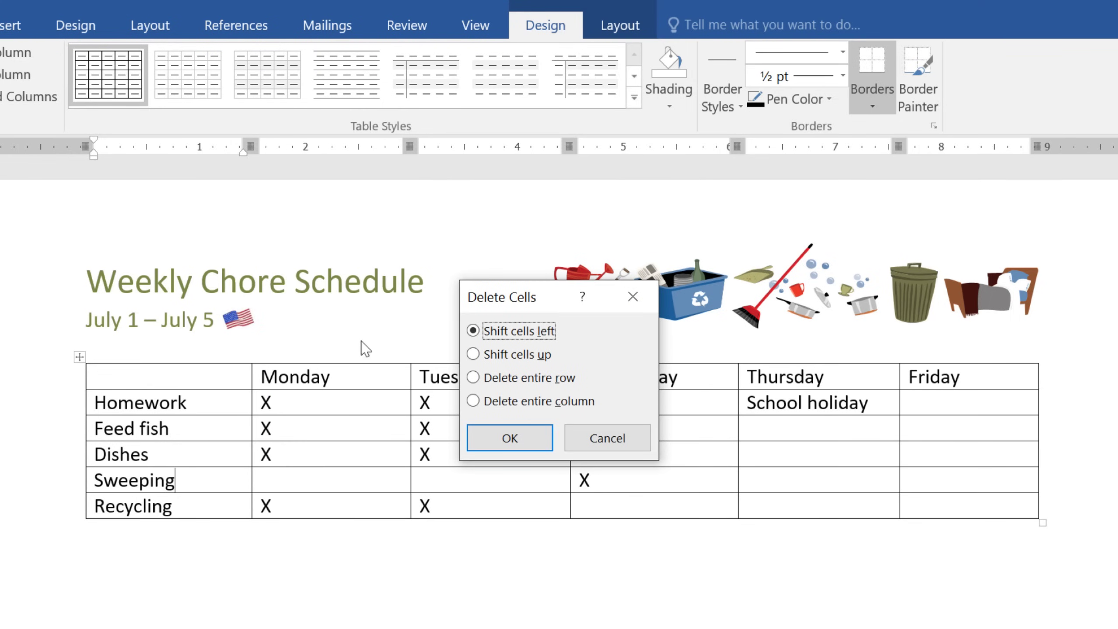
pyautogui.click(473, 377)
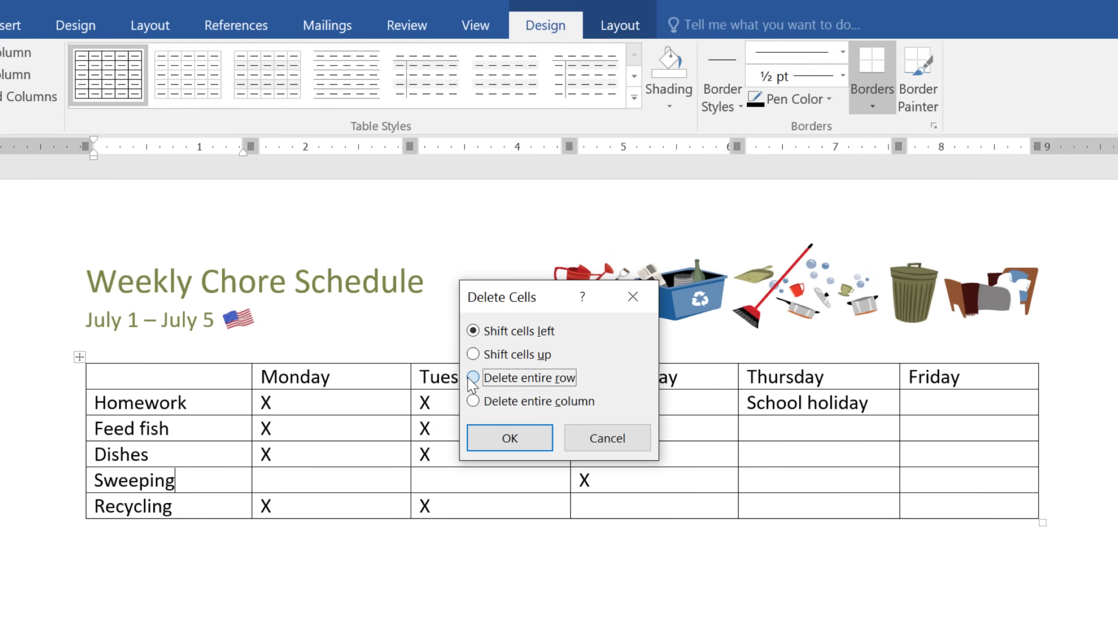
pyautogui.click(491, 433)
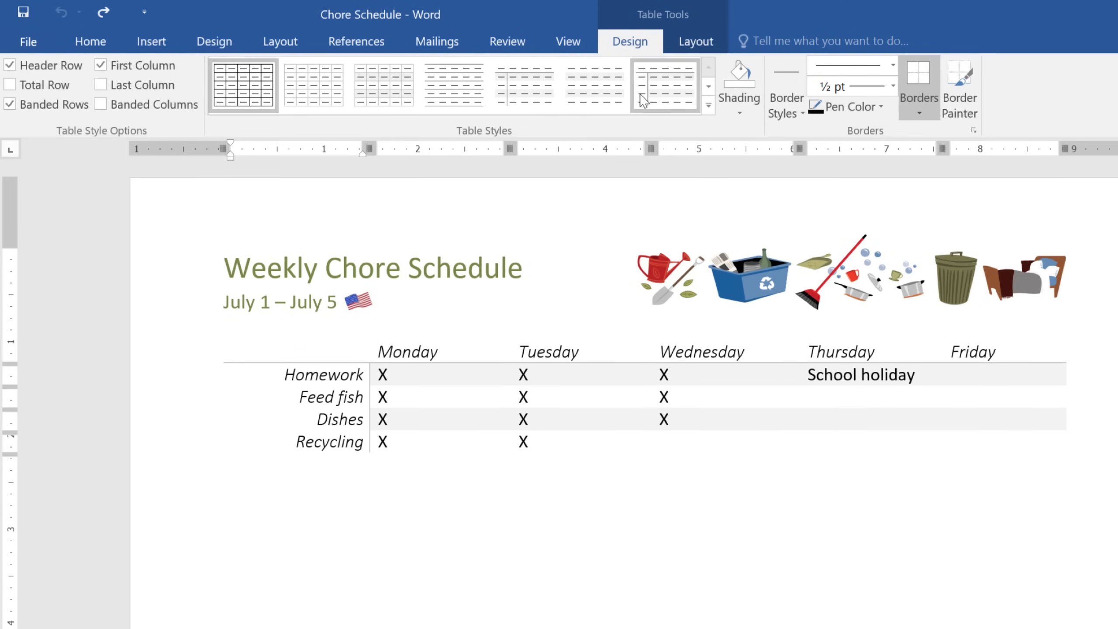
# Apply the blue grid table style, keeping First Column and Header Row emphasis on
pyautogui.click(708, 103)
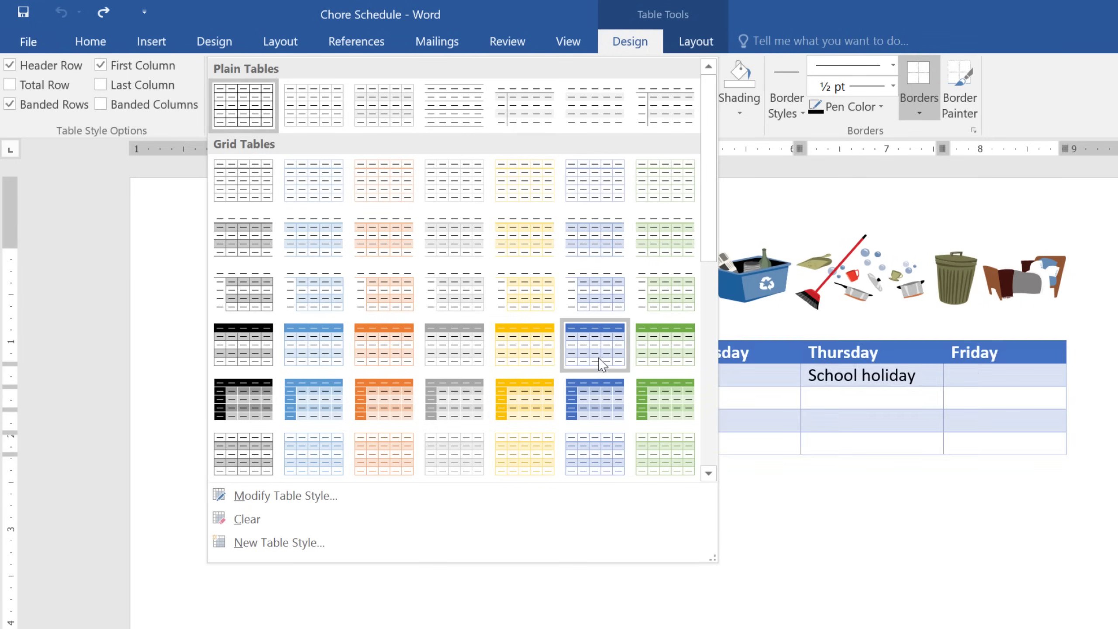
pyautogui.click(591, 385)
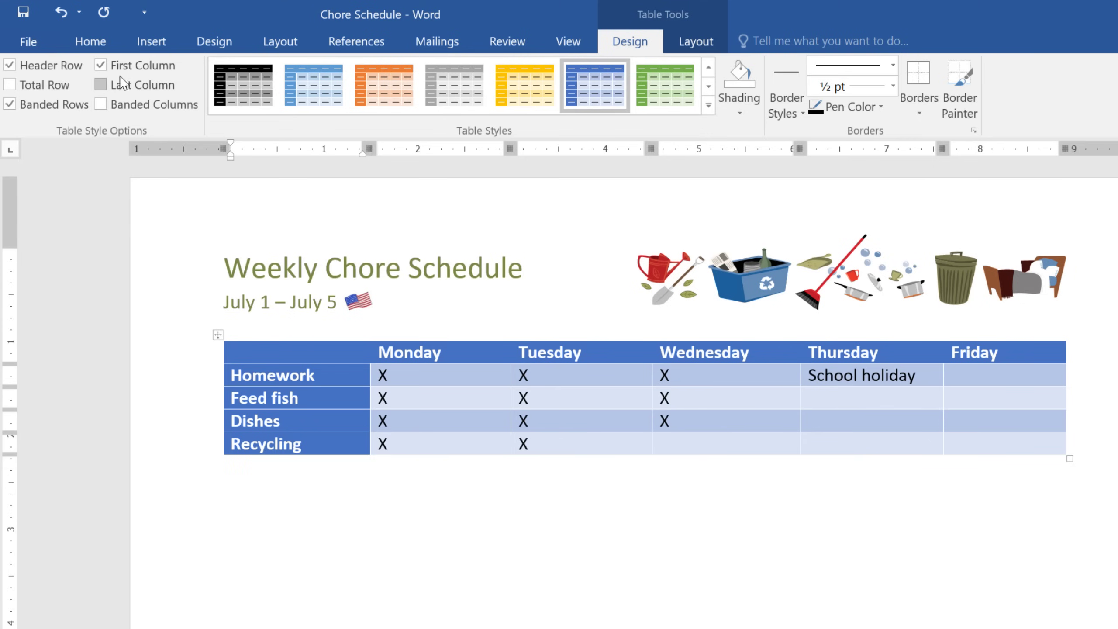
pyautogui.click(102, 66)
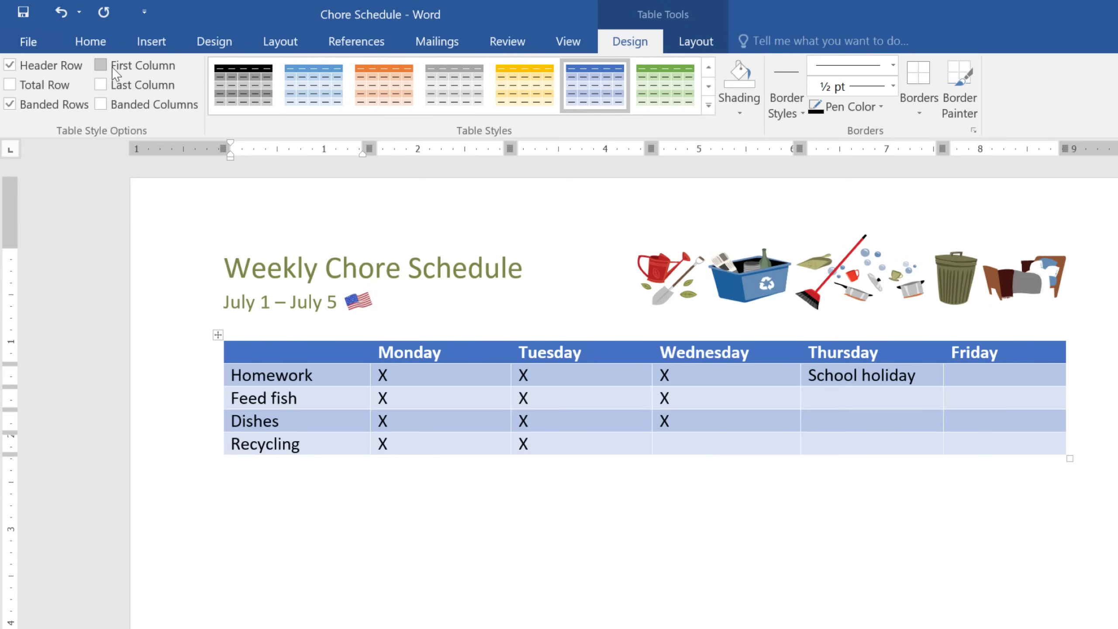
pyautogui.click(113, 67)
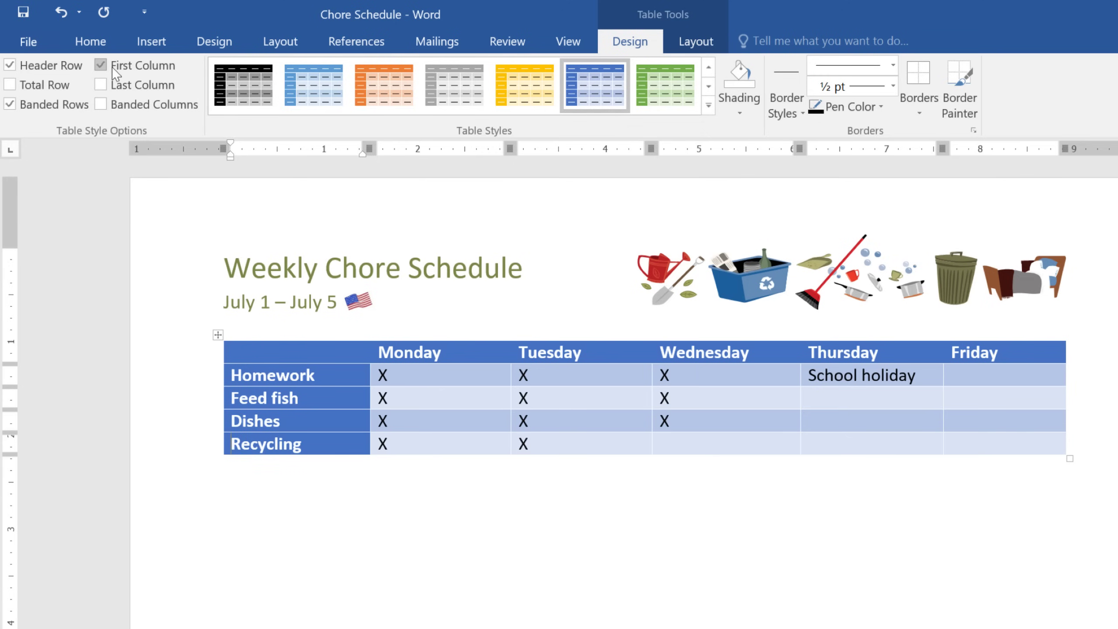
pyautogui.click(76, 72)
pyautogui.click(76, 71)
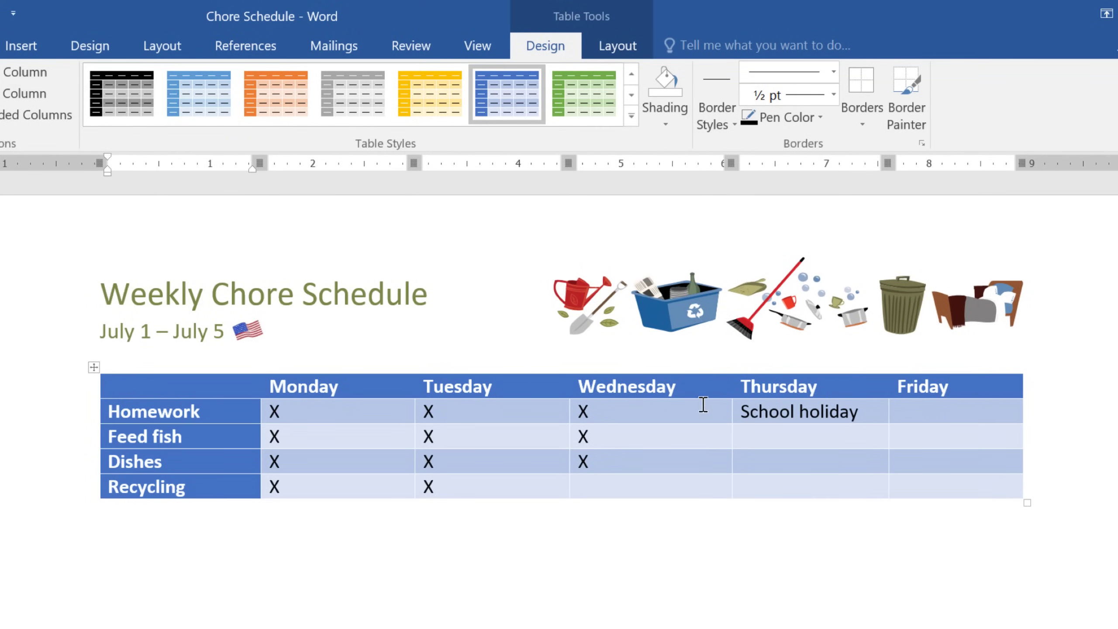
# Outline the Thursday–Friday Homework cells with a dotted, 1½ pt, gold outside border
pyautogui.moveTo(756, 410); pyautogui.dragTo(947, 411)
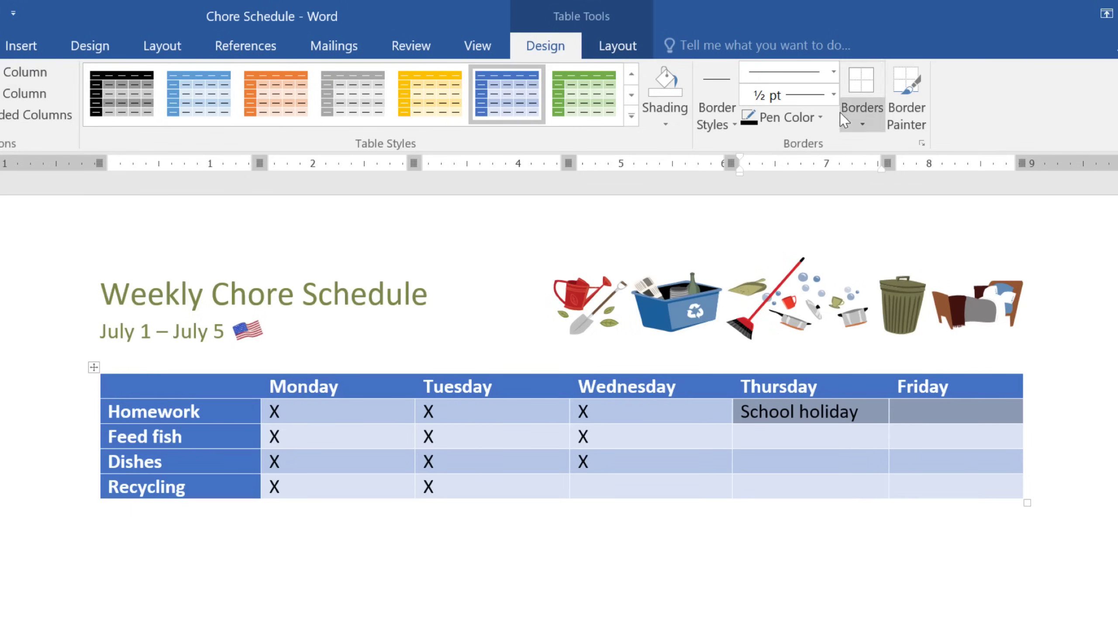
pyautogui.click(834, 71)
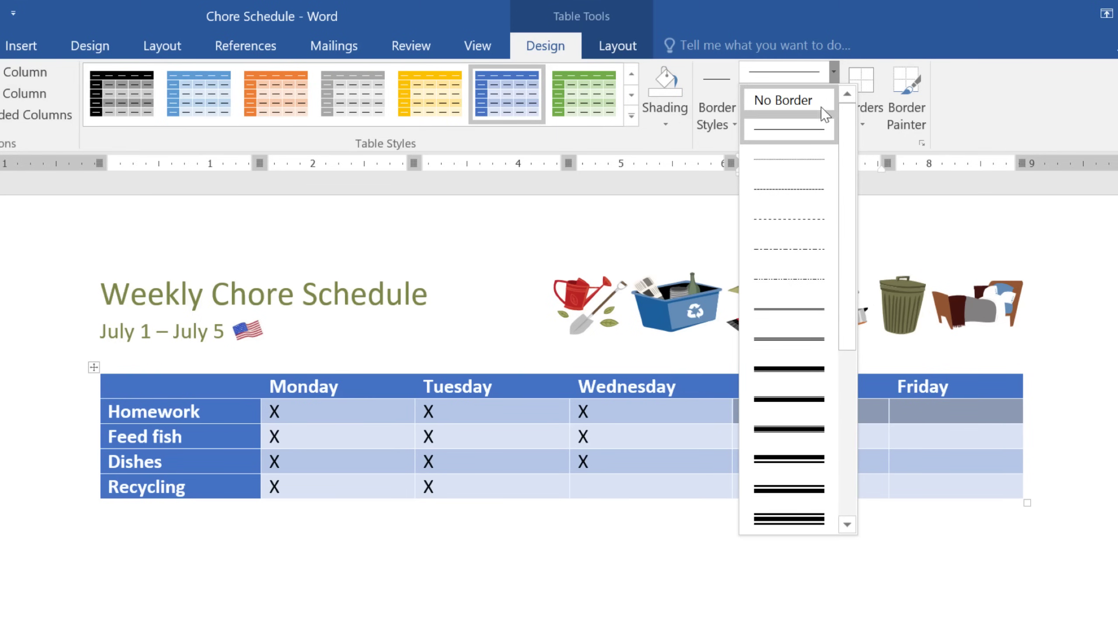
pyautogui.click(788, 157)
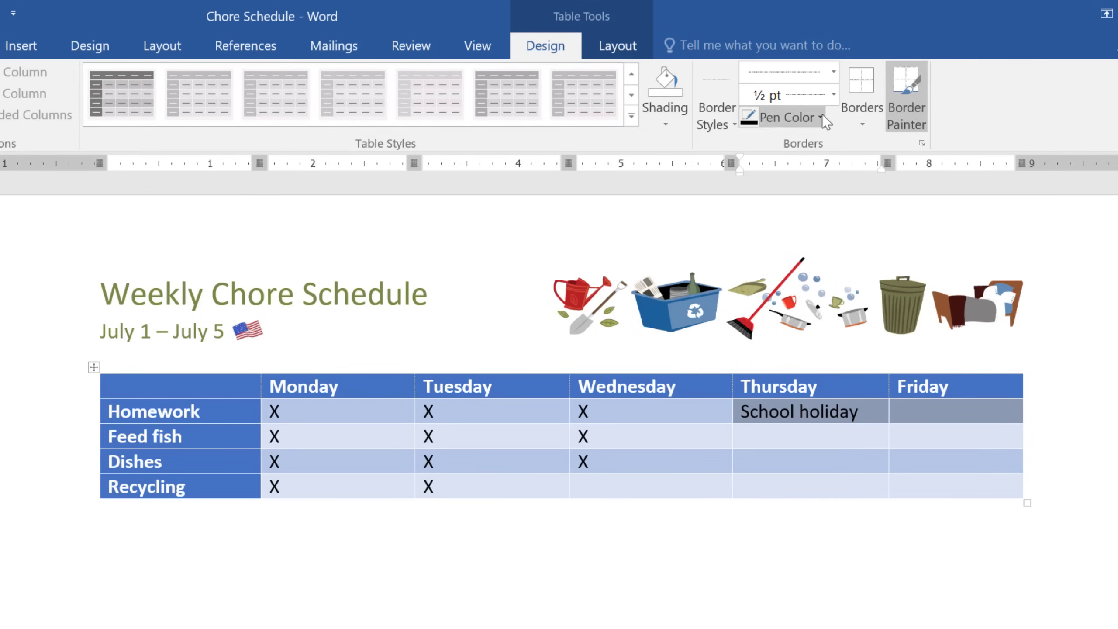
pyautogui.click(832, 97)
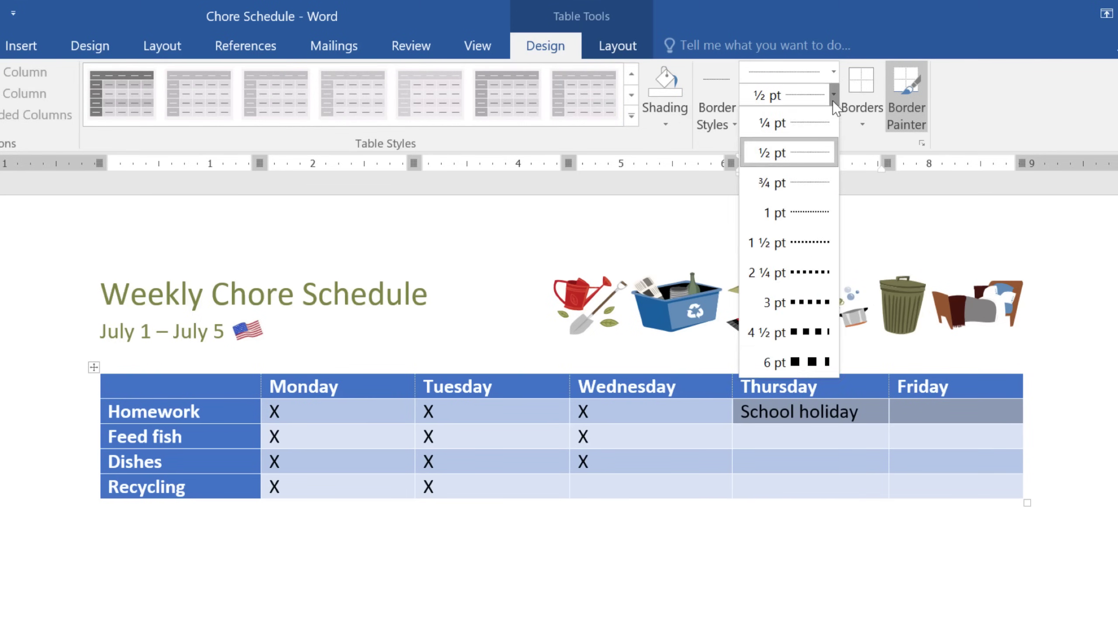
pyautogui.click(797, 238)
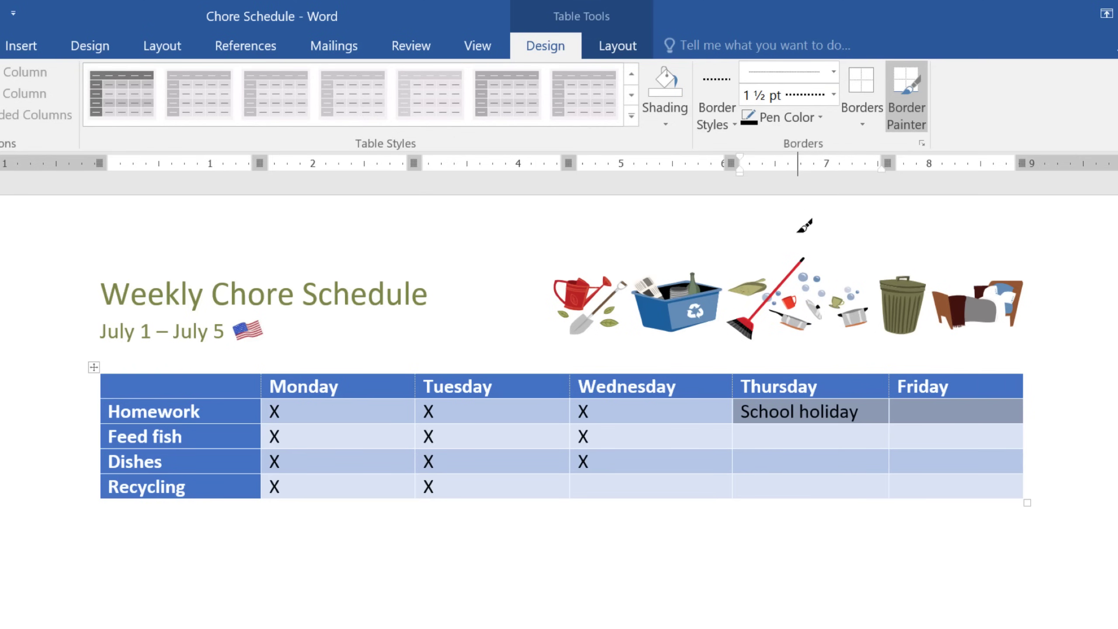
pyautogui.click(797, 120)
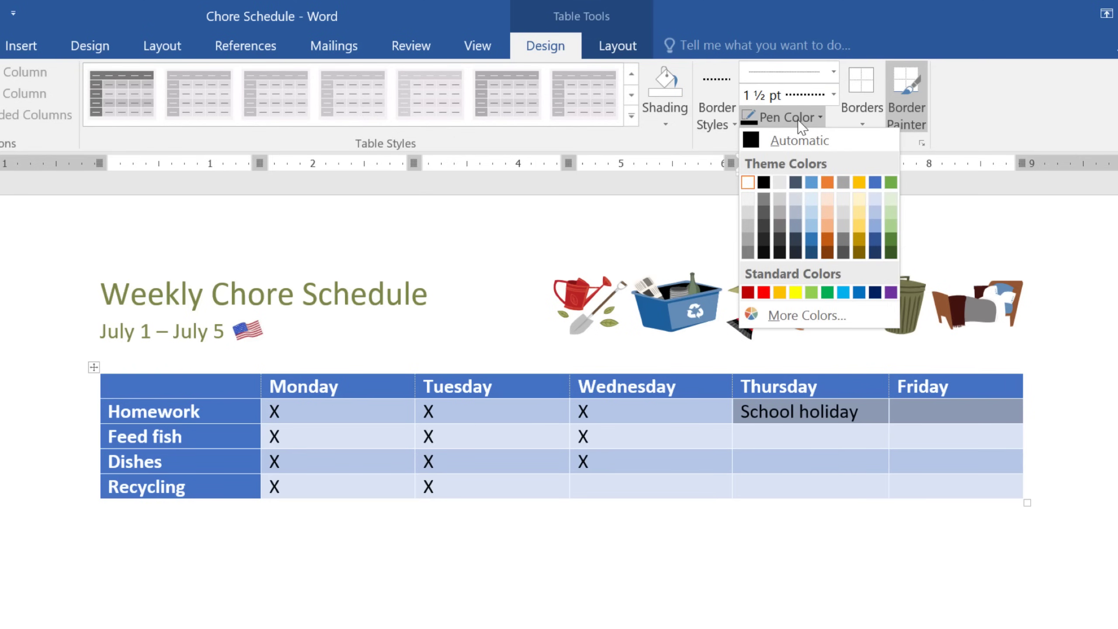
pyautogui.click(861, 182)
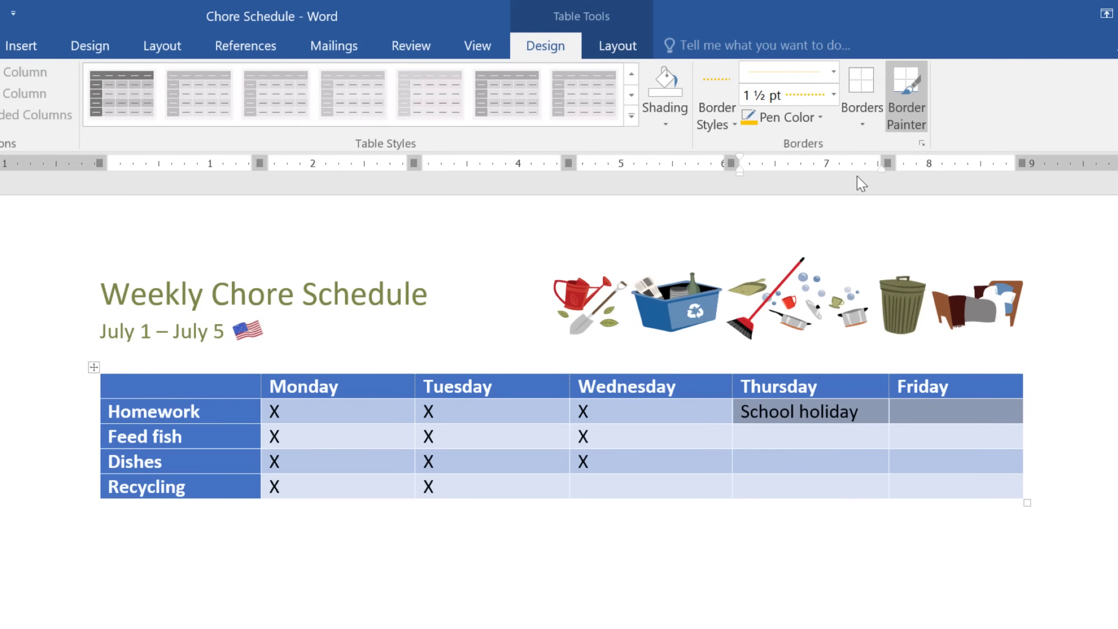
pyautogui.click(861, 128)
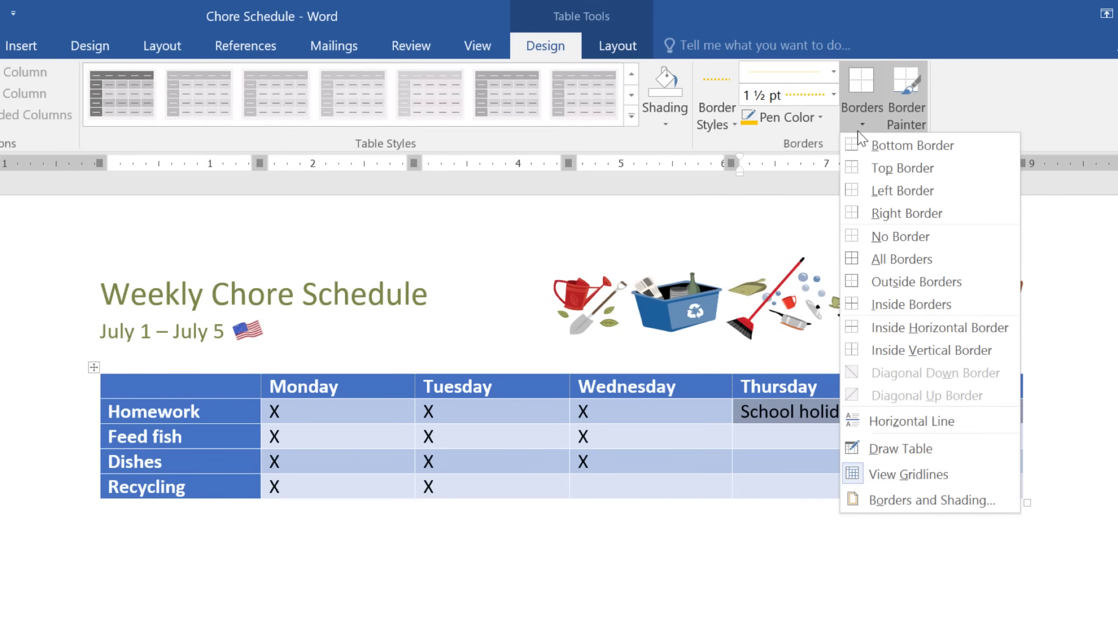
pyautogui.click(855, 286)
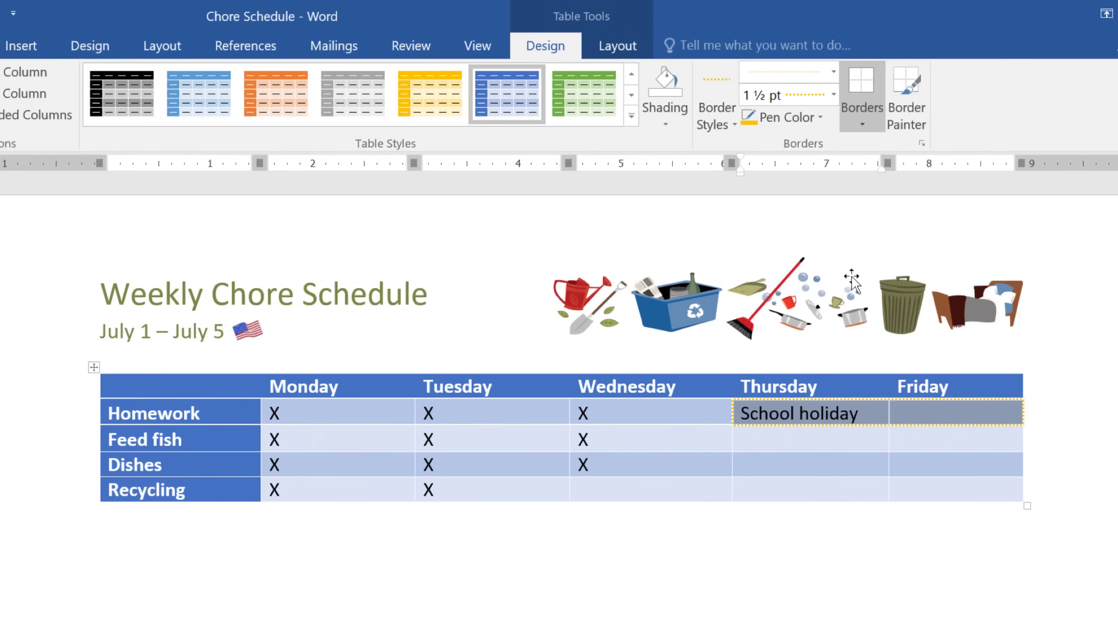
pyautogui.click(907, 411)
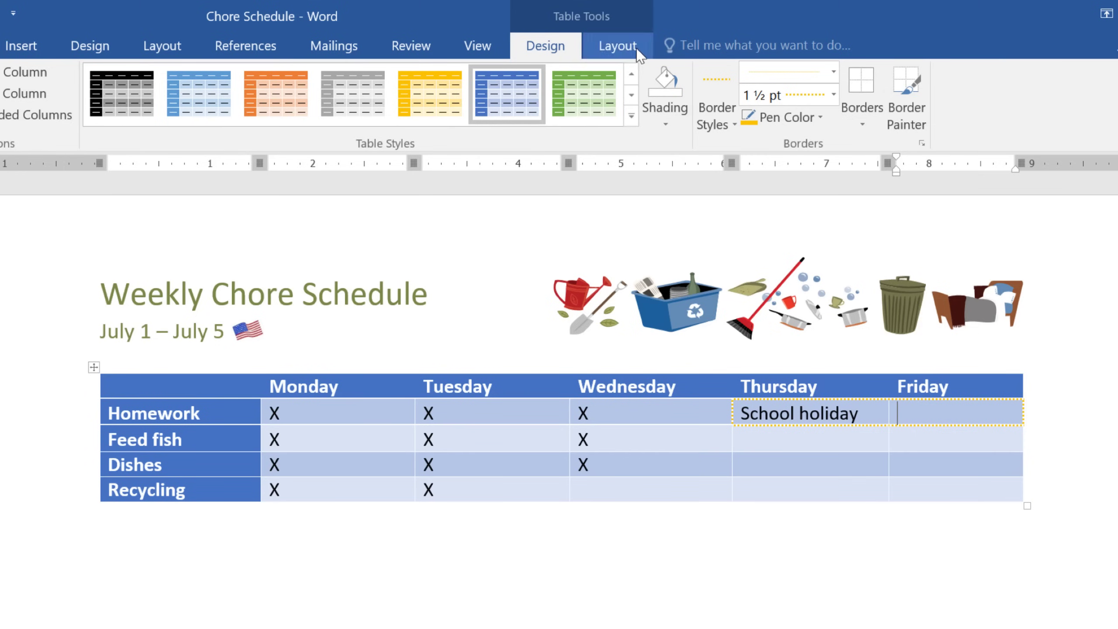
# Drag the Recycling row taller, then distribute all rows to that equal height
pyautogui.click(619, 46)
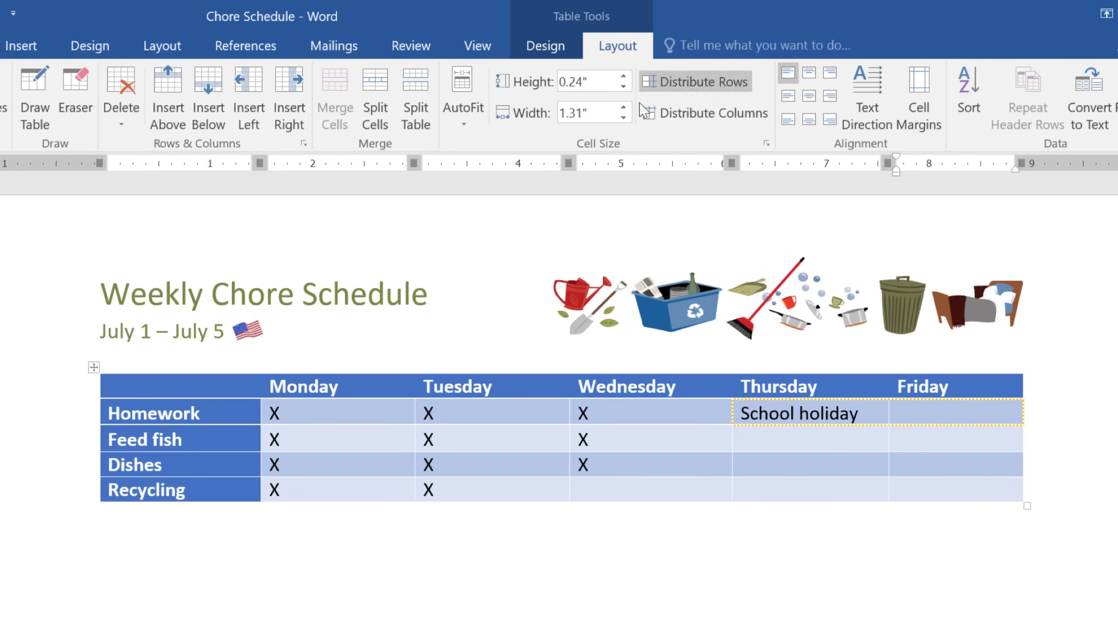
pyautogui.click(641, 488)
pyautogui.moveTo(639, 500); pyautogui.dragTo(646, 584)
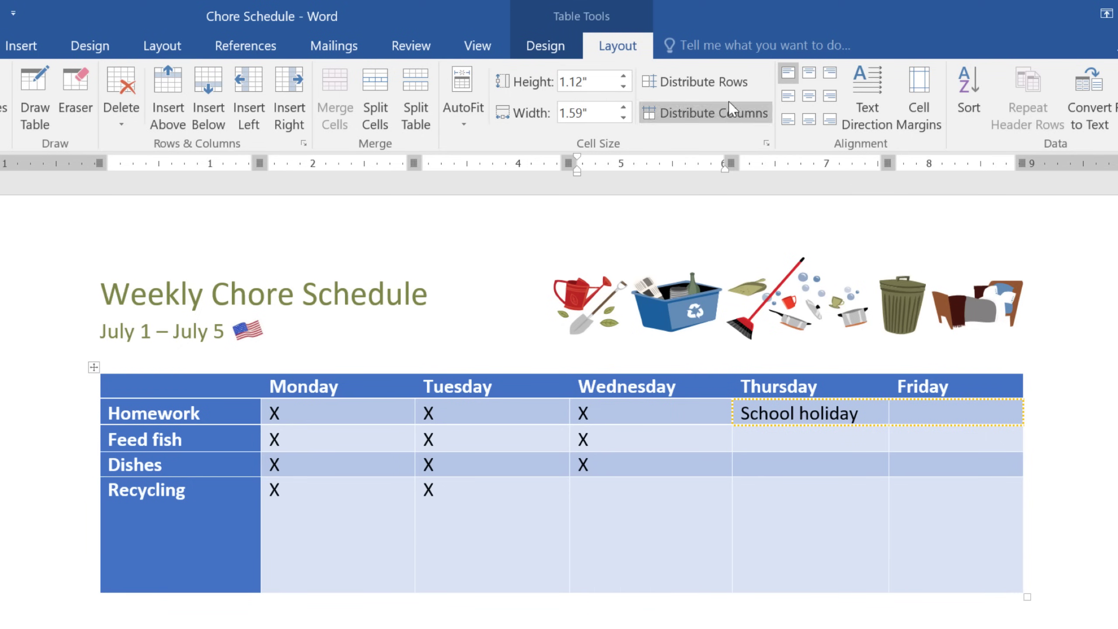
pyautogui.click(703, 82)
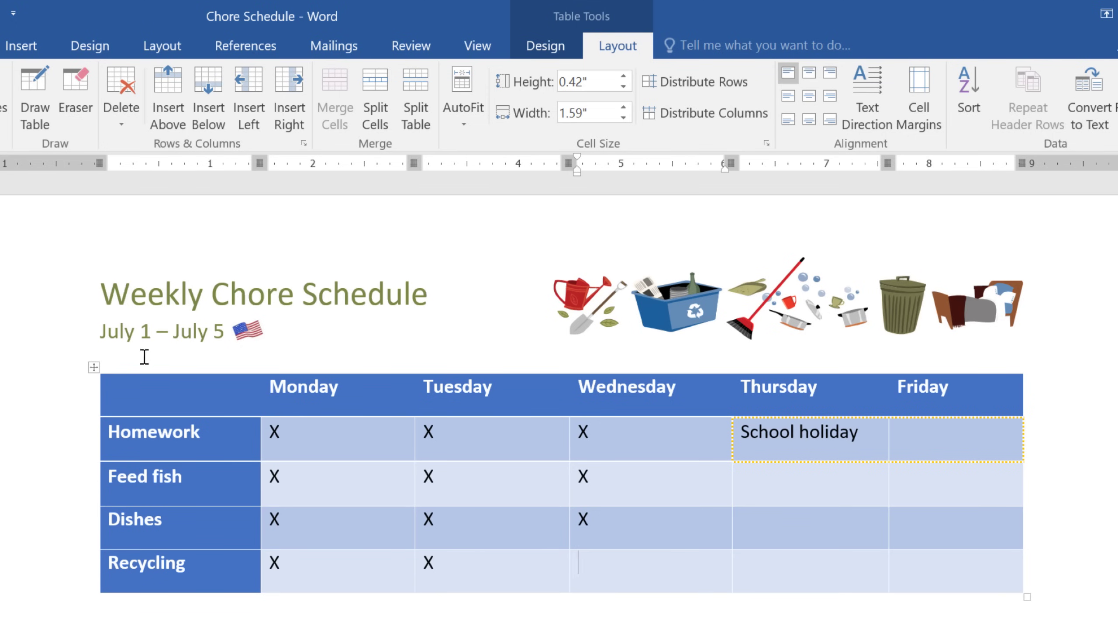
# Select the whole table and set its cell alignment to Align Center
pyautogui.click(97, 367)
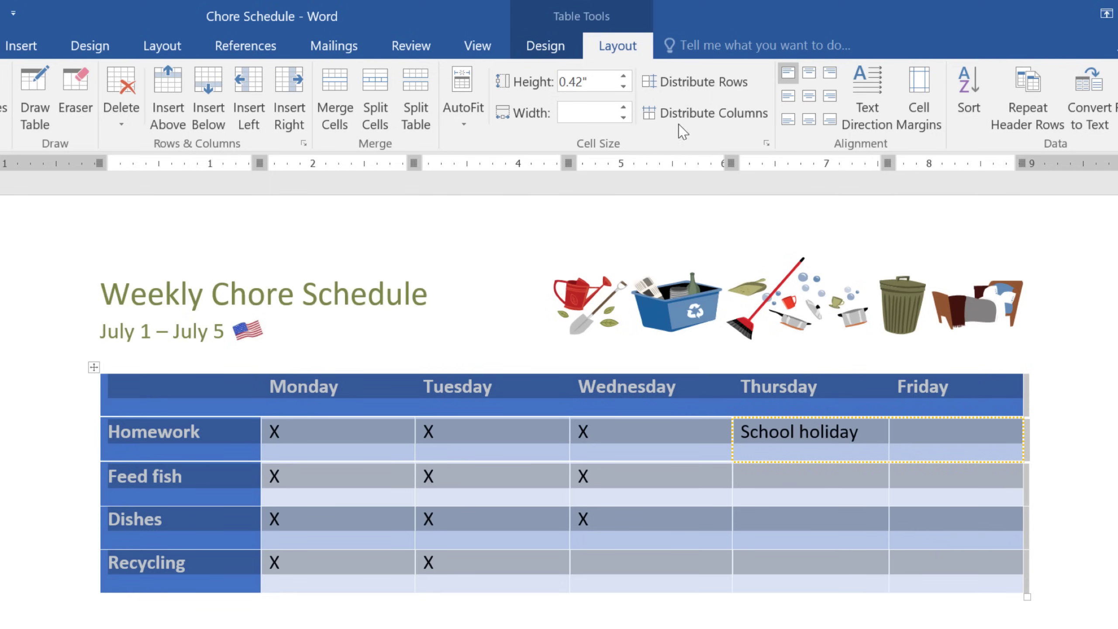
pyautogui.click(810, 79)
pyautogui.click(828, 79)
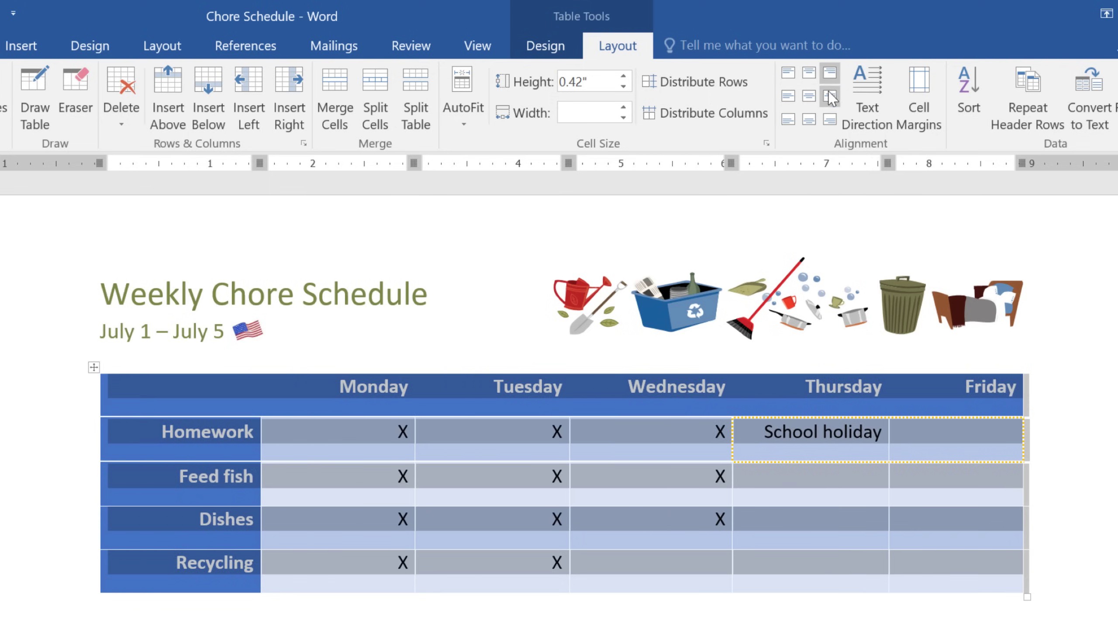
pyautogui.click(828, 95)
pyautogui.click(810, 93)
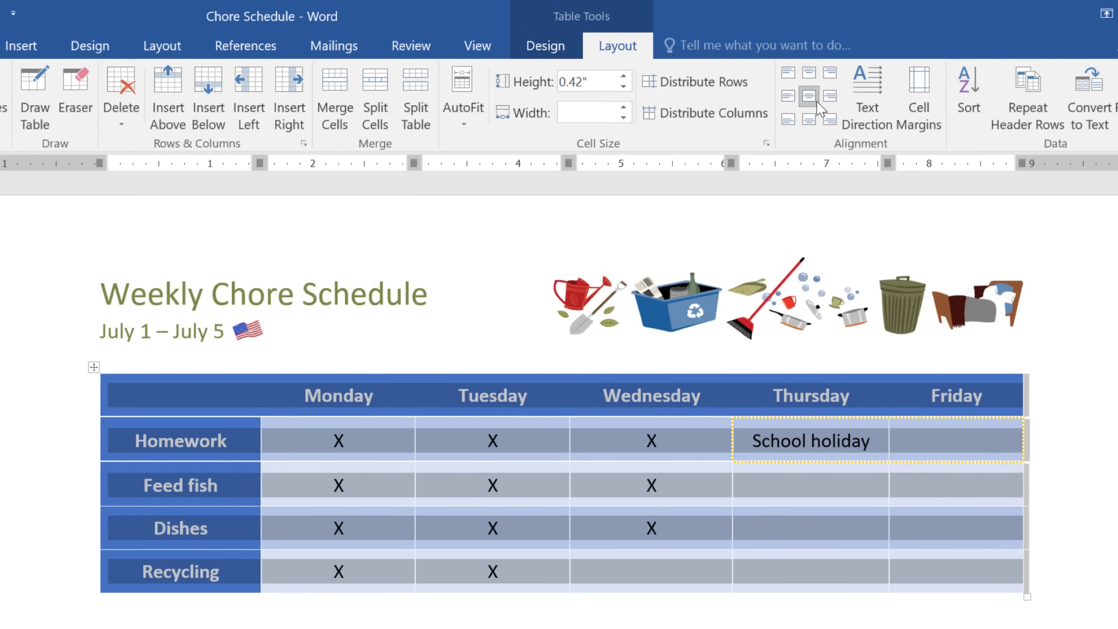
pyautogui.click(913, 437)
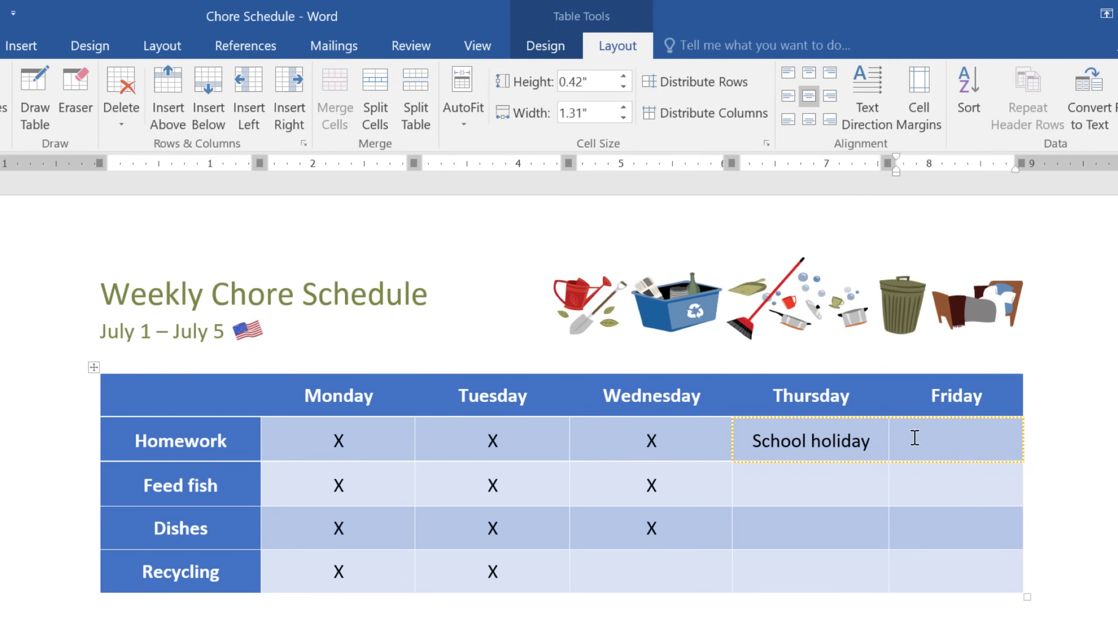
# Merge the School holiday and Friday Homework cells with Merge Cells
pyautogui.moveTo(915, 437); pyautogui.dragTo(821, 440)
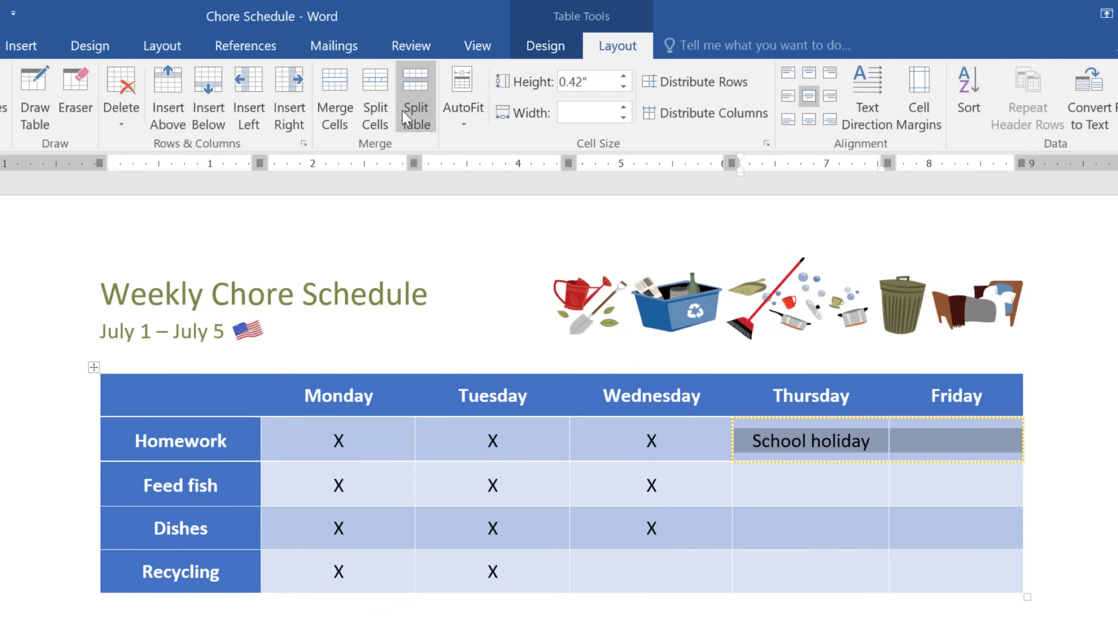
pyautogui.click(351, 91)
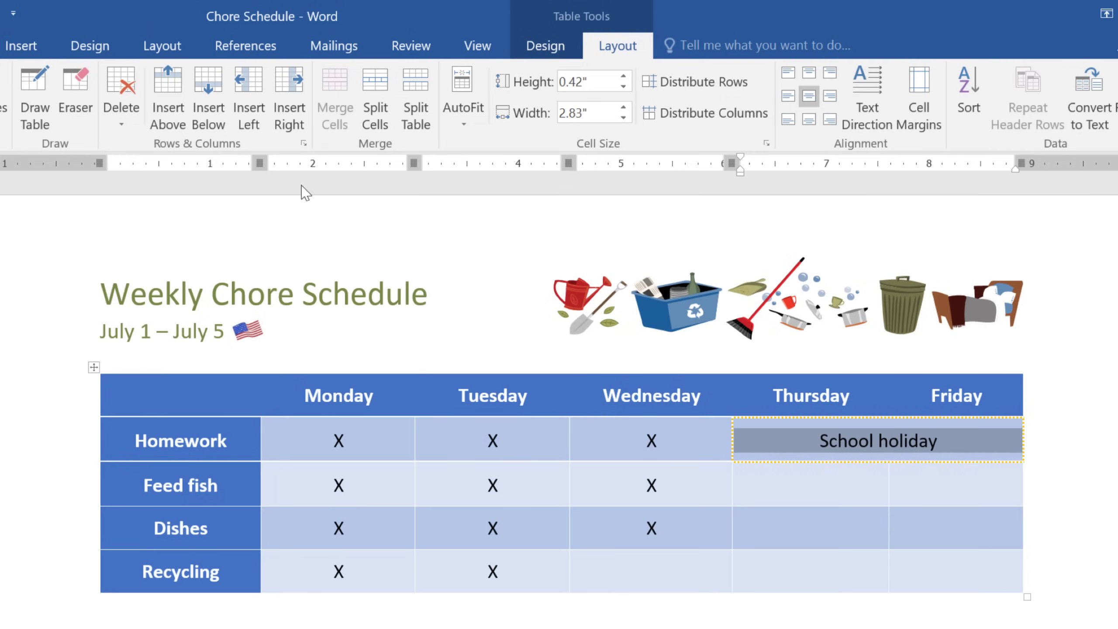
pyautogui.click(171, 386)
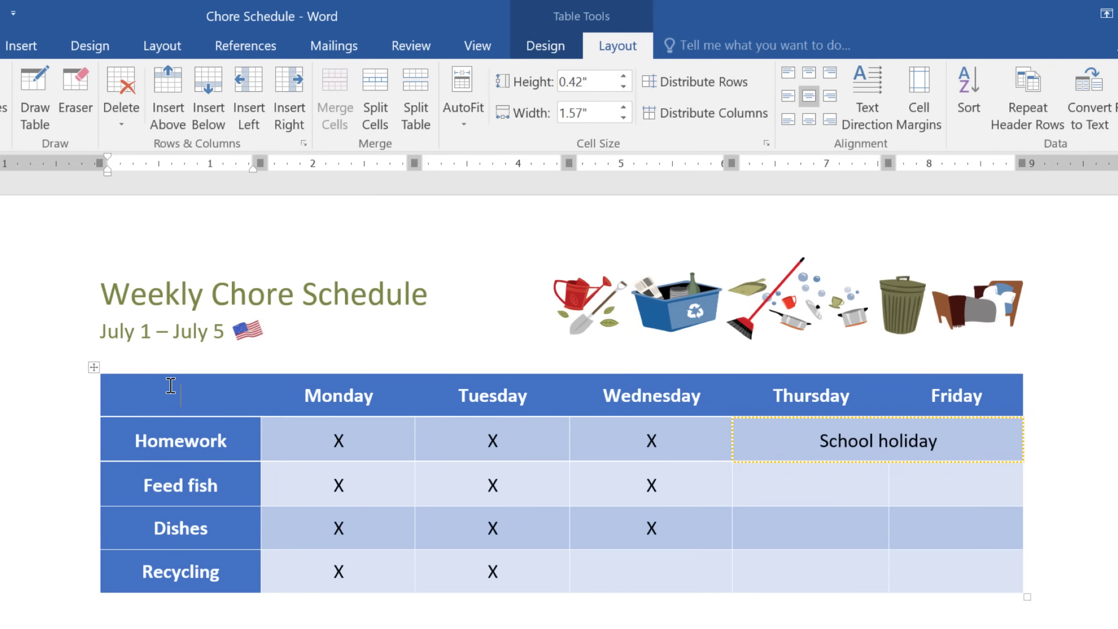